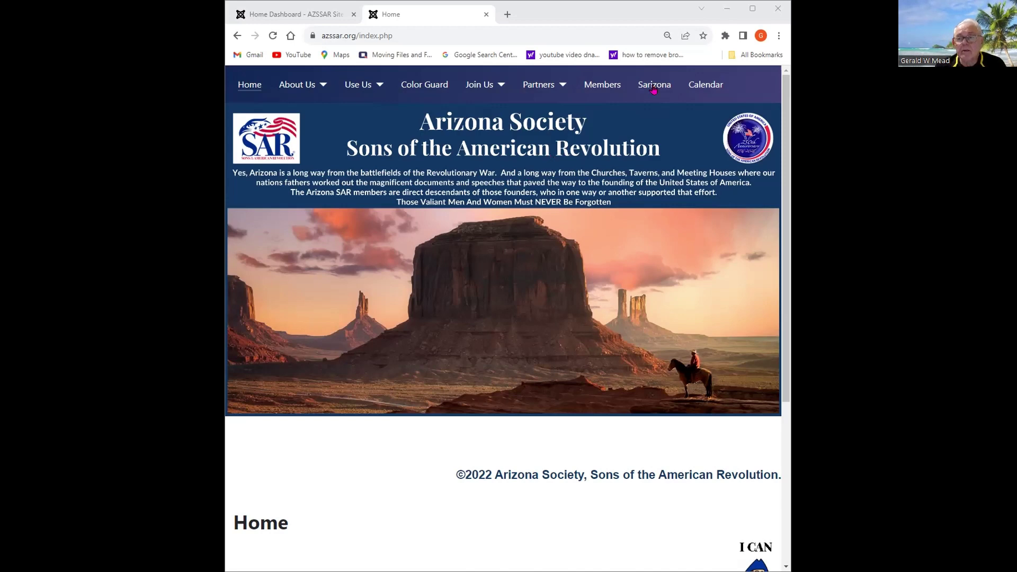
# Step: Log in to the AZSSAR members area through the Members login form
pyautogui.click(603, 91)
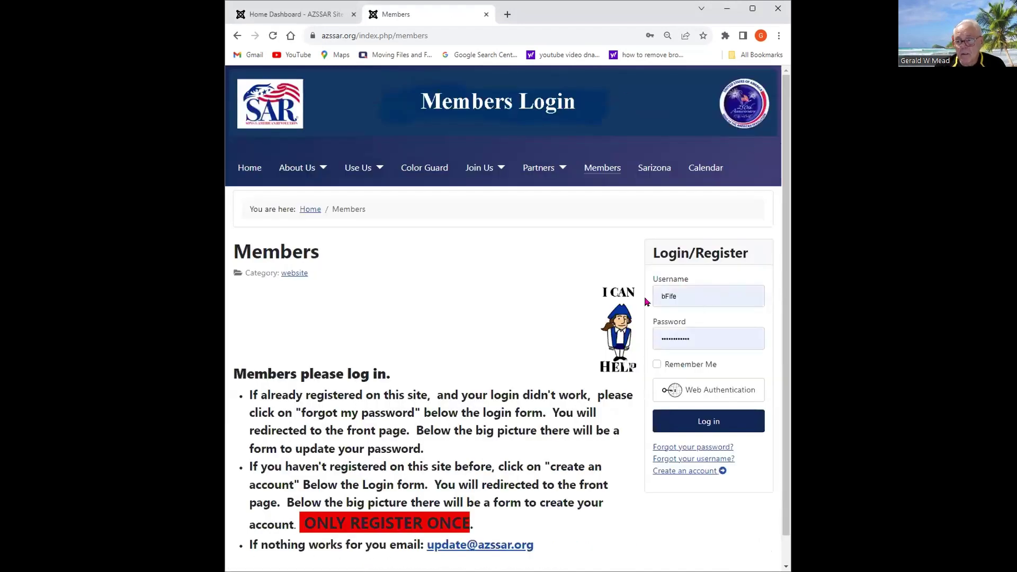
pyautogui.click(704, 416)
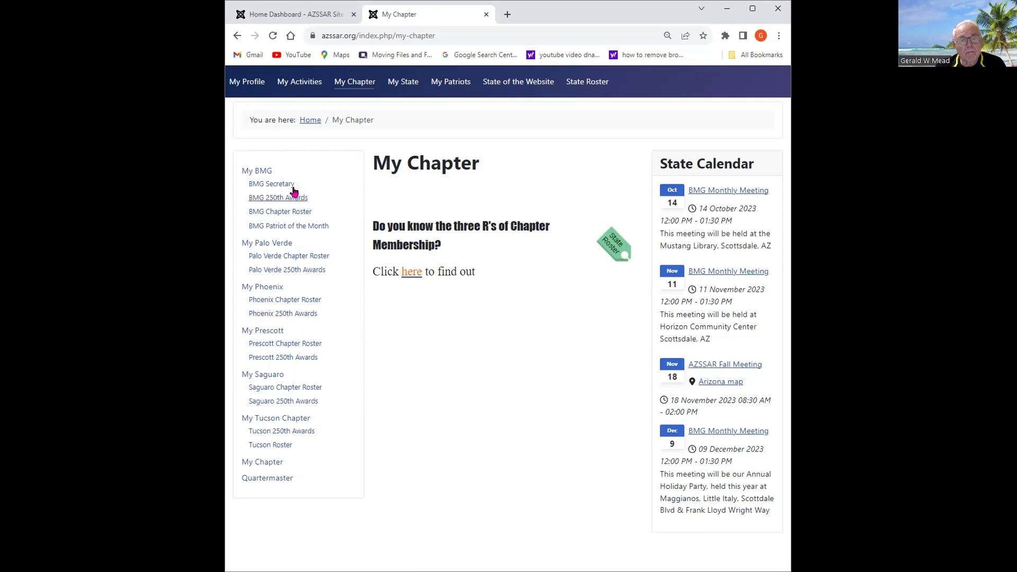
pyautogui.click(251, 171)
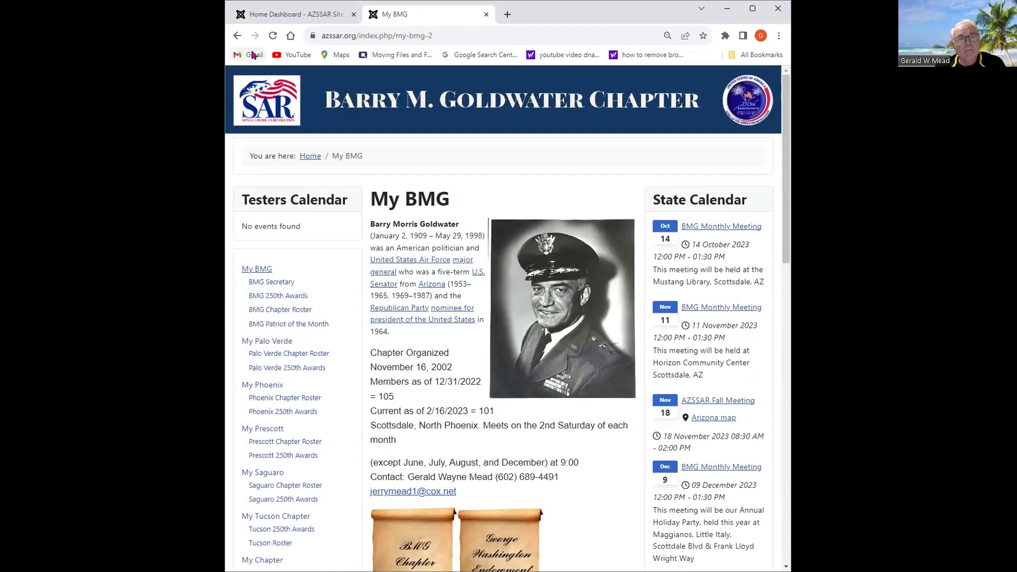
pyautogui.hotkey('alt', 'Left')
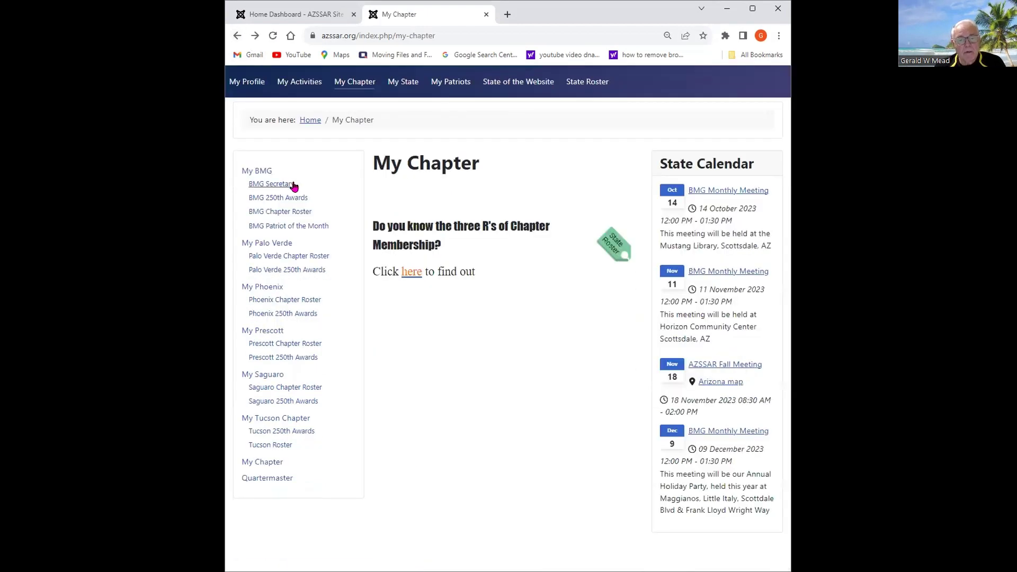
pyautogui.click(276, 245)
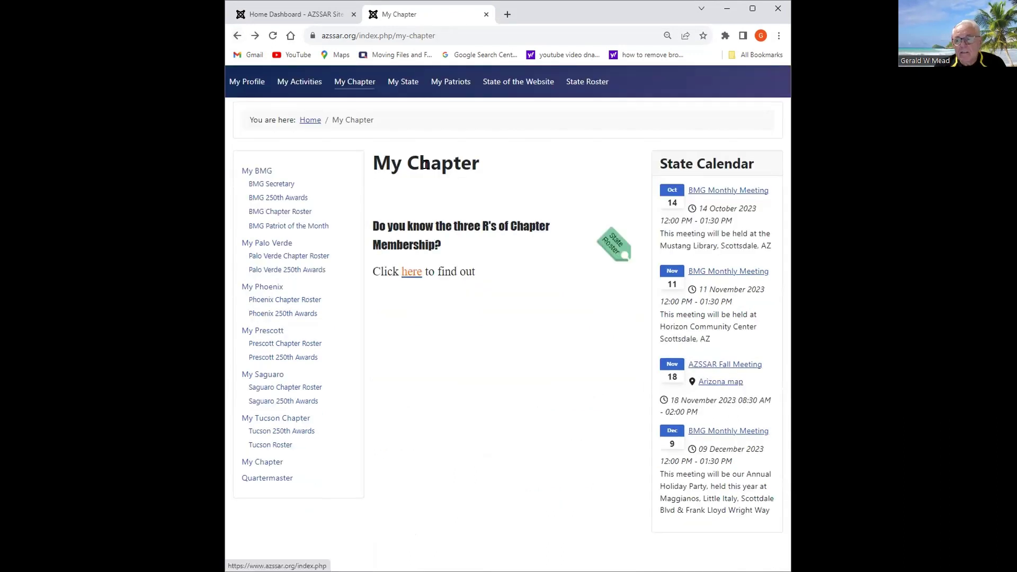
pyautogui.hotkey('alt', 'Left')
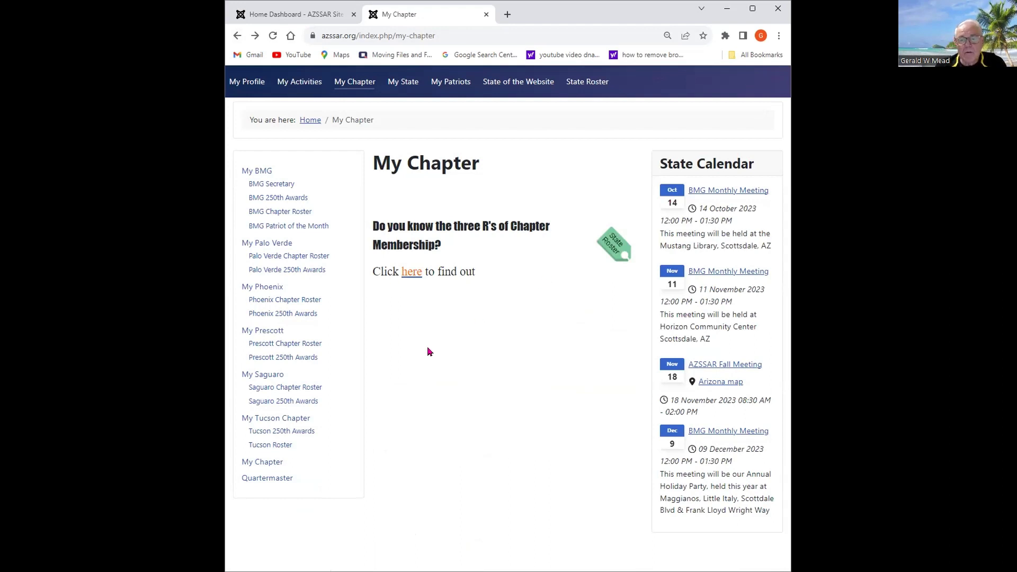
# Step: View the BMG Monthly Meeting details, then open the full October 2023 State Calendar
pyautogui.click(712, 191)
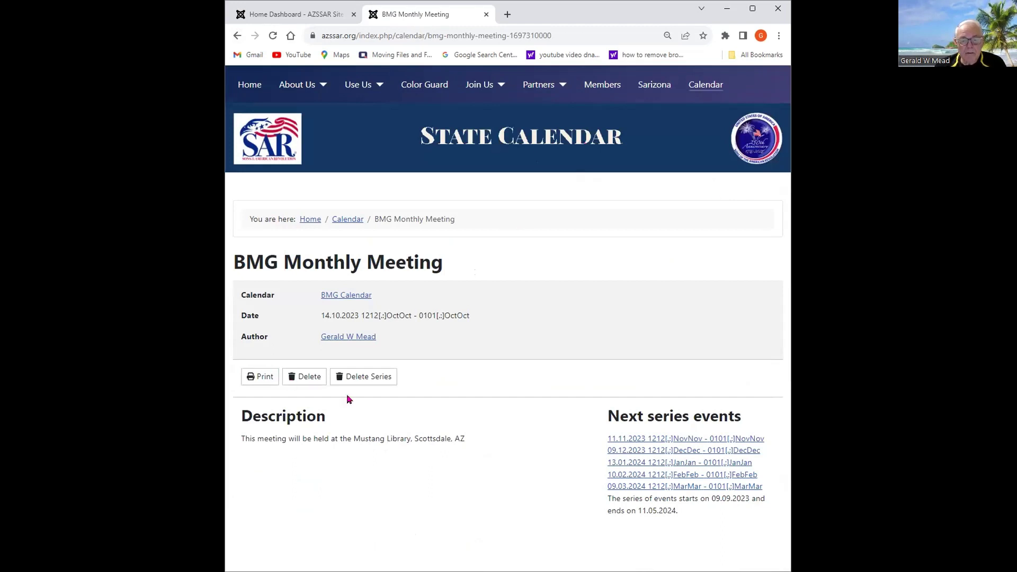
pyautogui.click(698, 89)
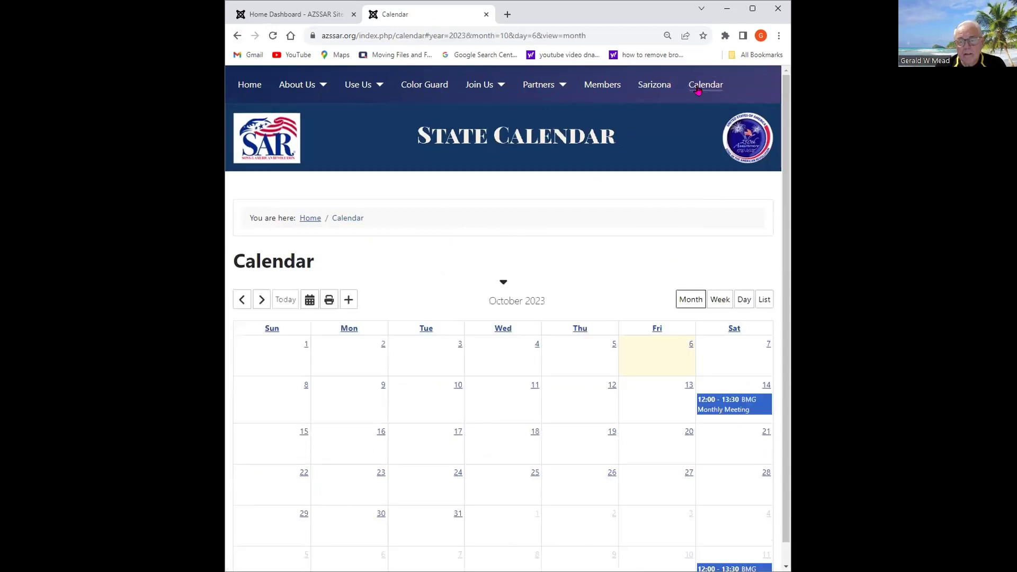
pyautogui.scroll(-1, 497, 196)
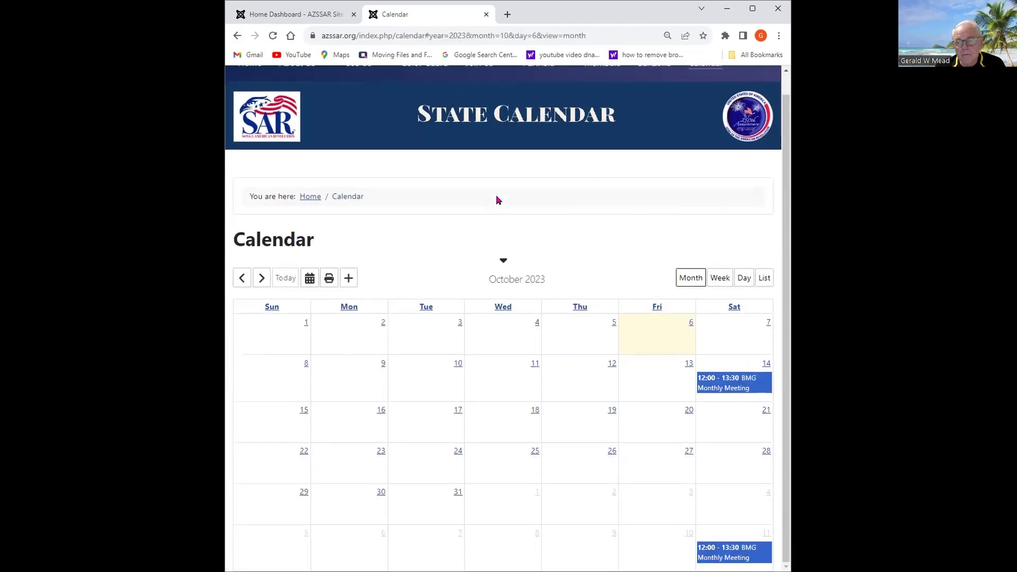
pyautogui.click(240, 278)
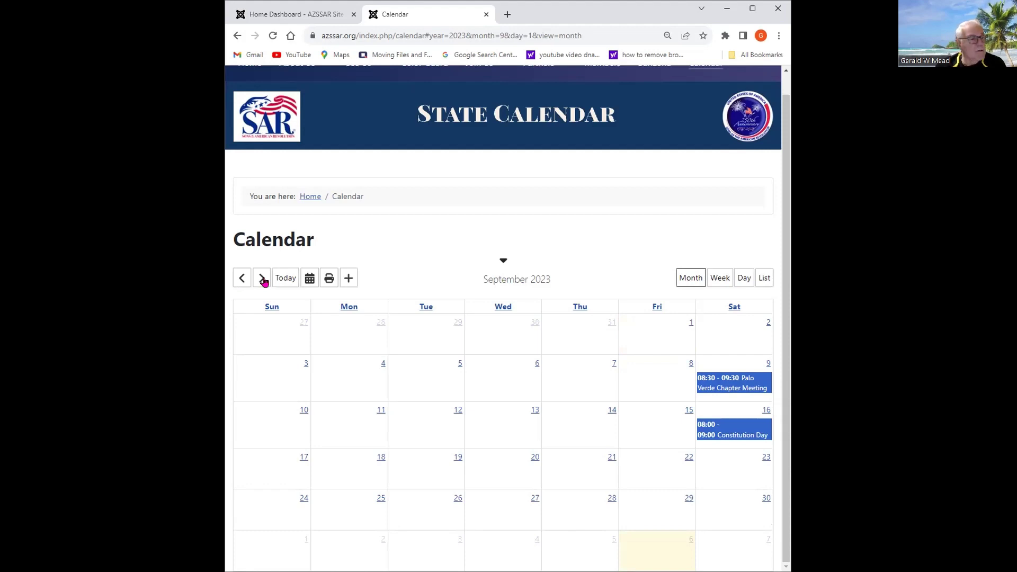
pyautogui.click(261, 279)
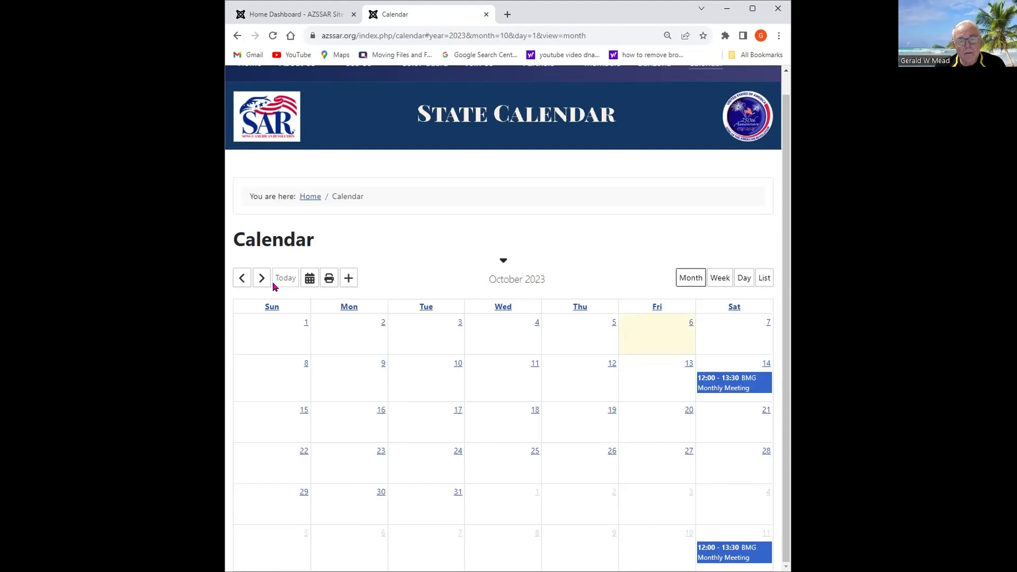
pyautogui.click(245, 278)
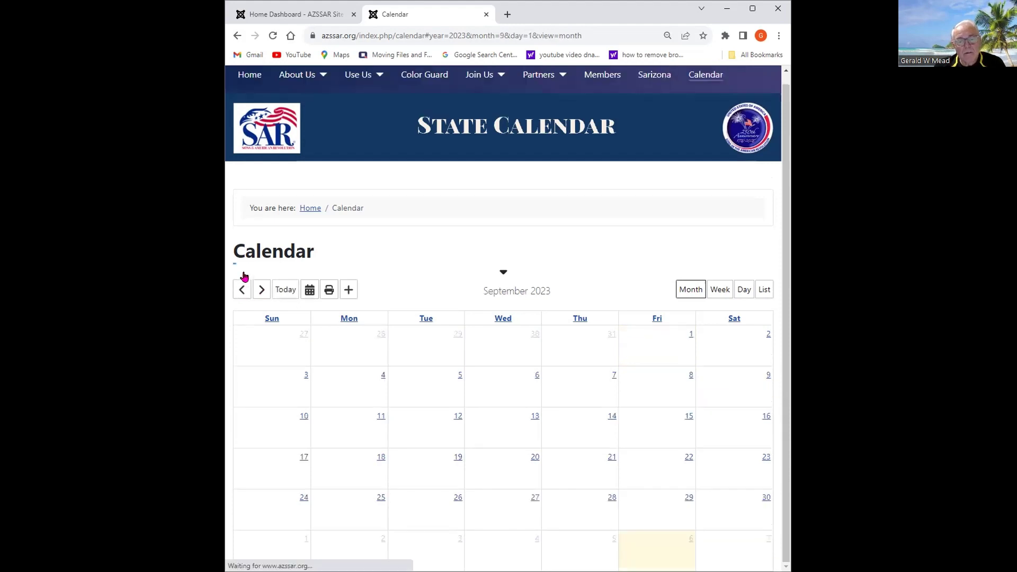
pyautogui.click(281, 279)
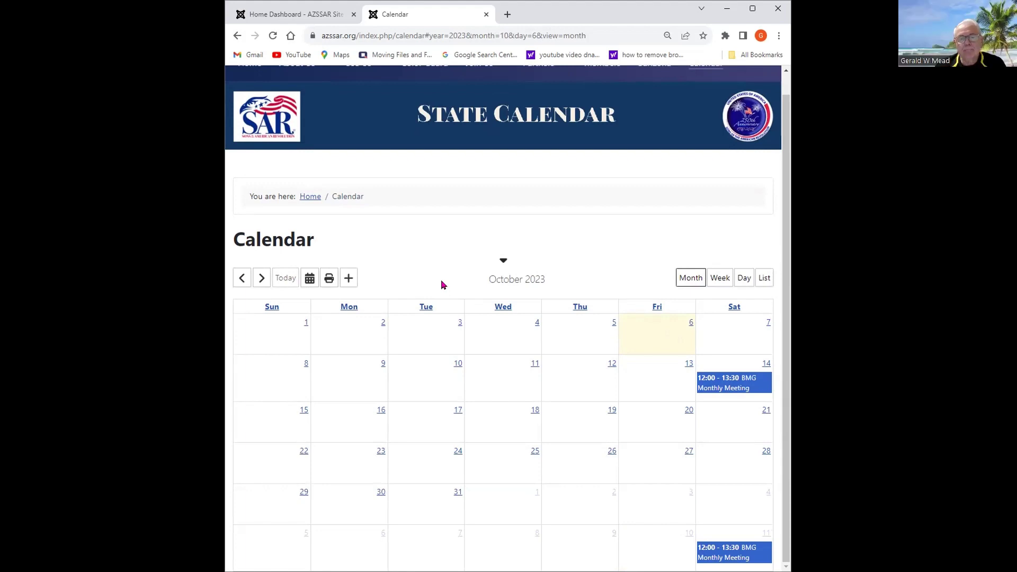
# Step: Advance the jump date picker to January 2024 and open the printable calendar view
pyautogui.click(305, 278)
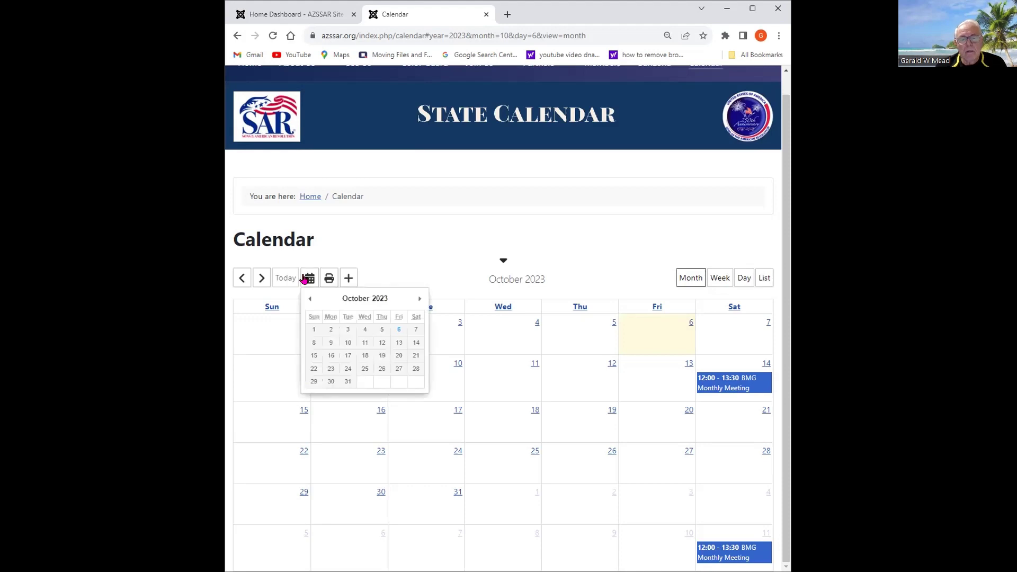
pyautogui.click(419, 300)
pyautogui.click(419, 300)
pyautogui.click(419, 300)
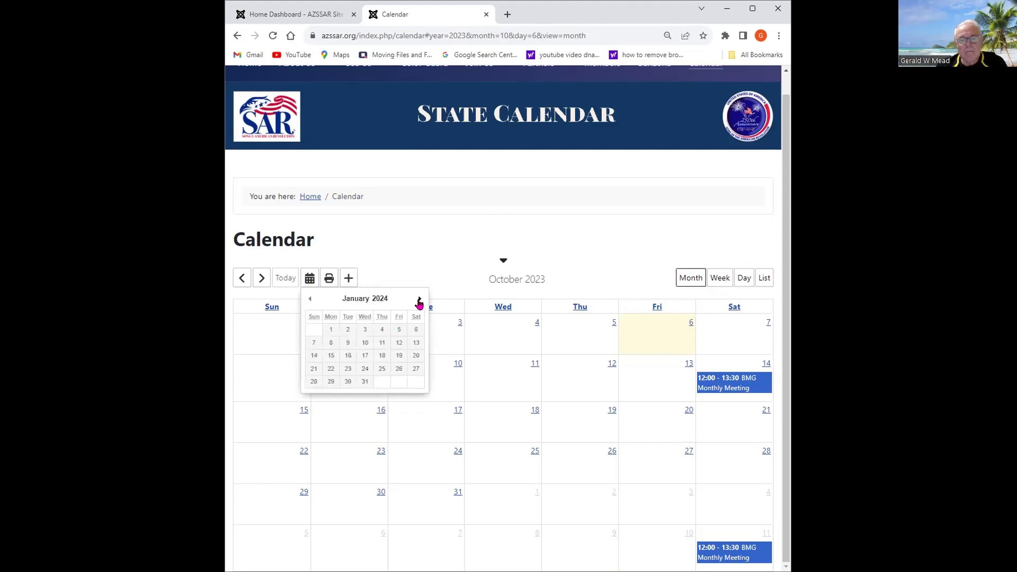
pyautogui.click(330, 278)
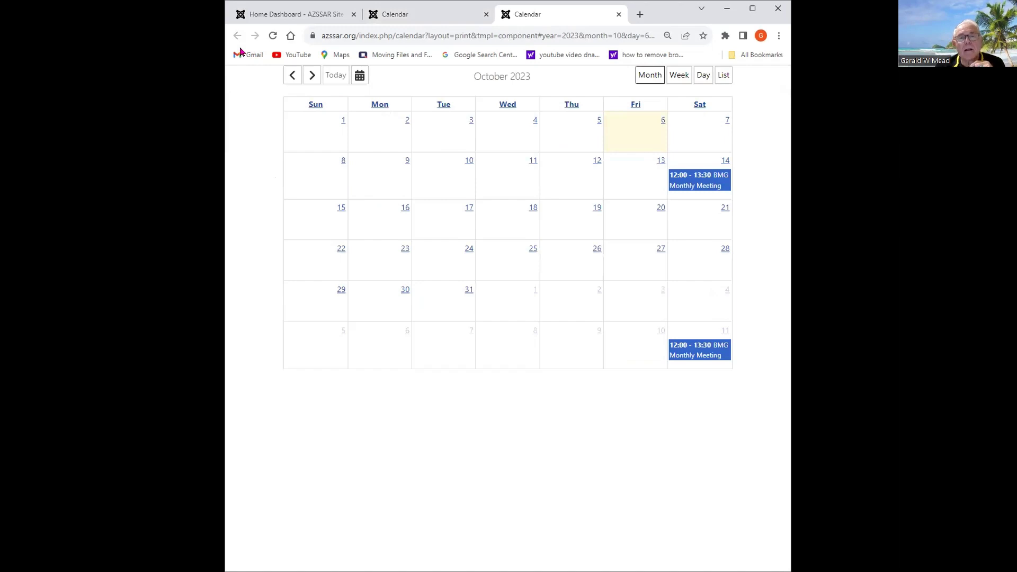
# Step: Switch back to the State Calendar browser tab
pyautogui.click(469, 18)
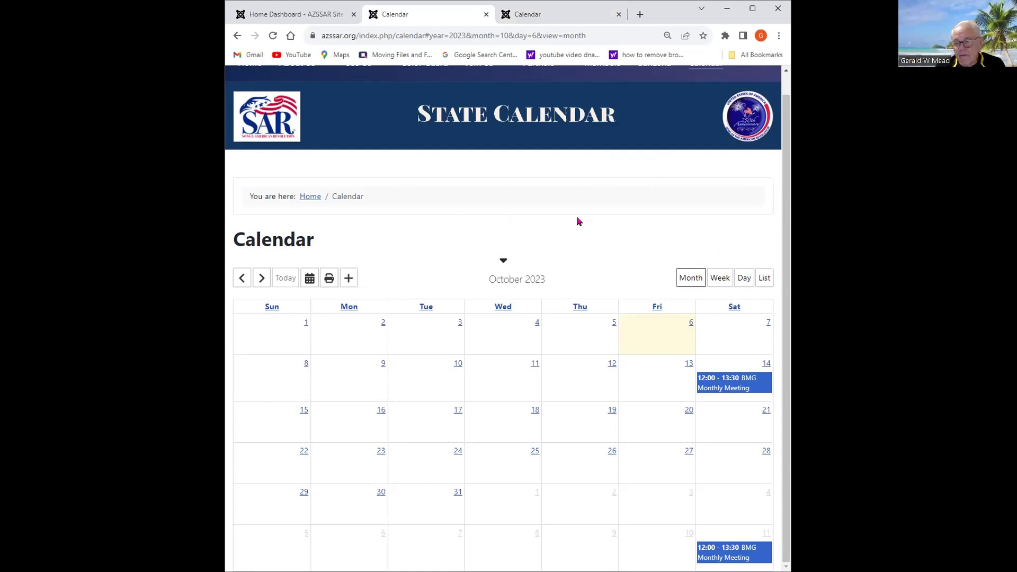
# Step: Start a new event on Tuesday 24 October running from 09:00 to 12:00
pyautogui.click(430, 453)
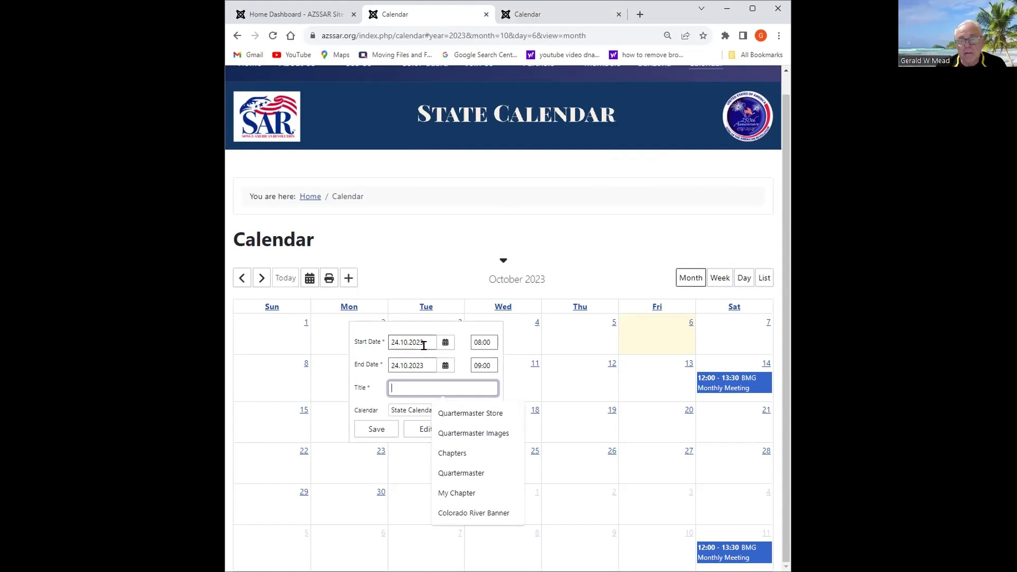
pyautogui.click(491, 342)
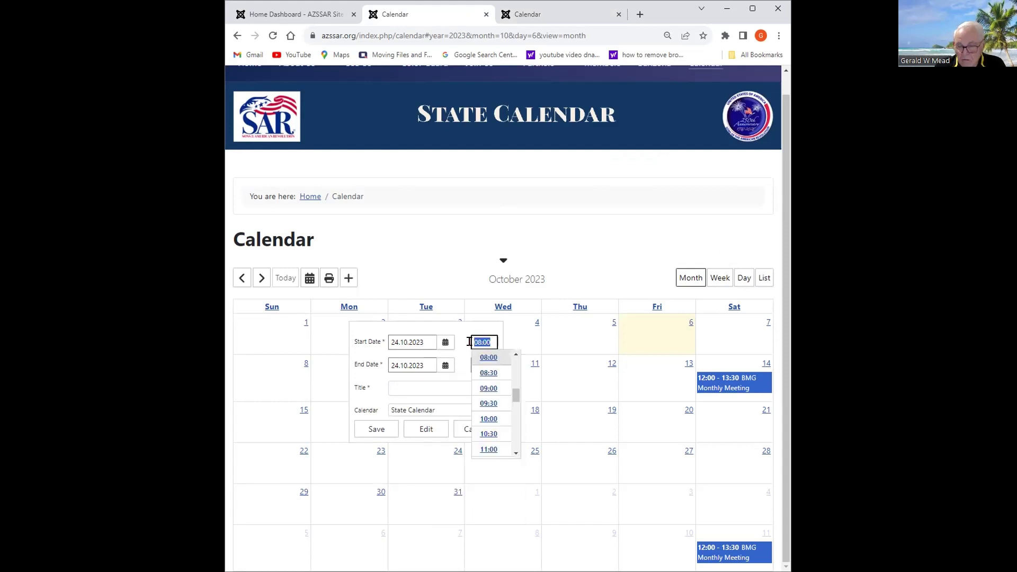
pyautogui.click(485, 381)
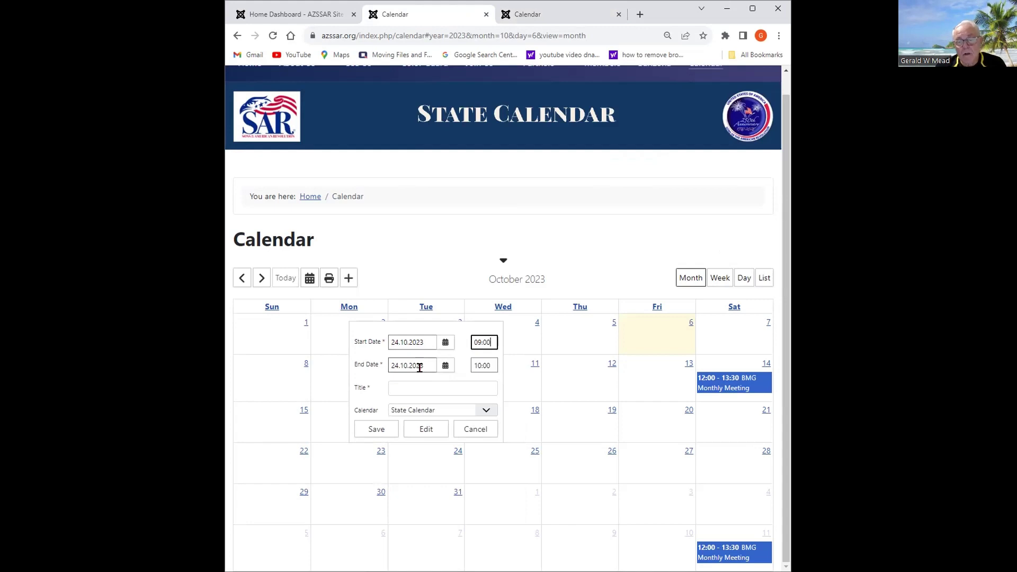
pyautogui.click(481, 365)
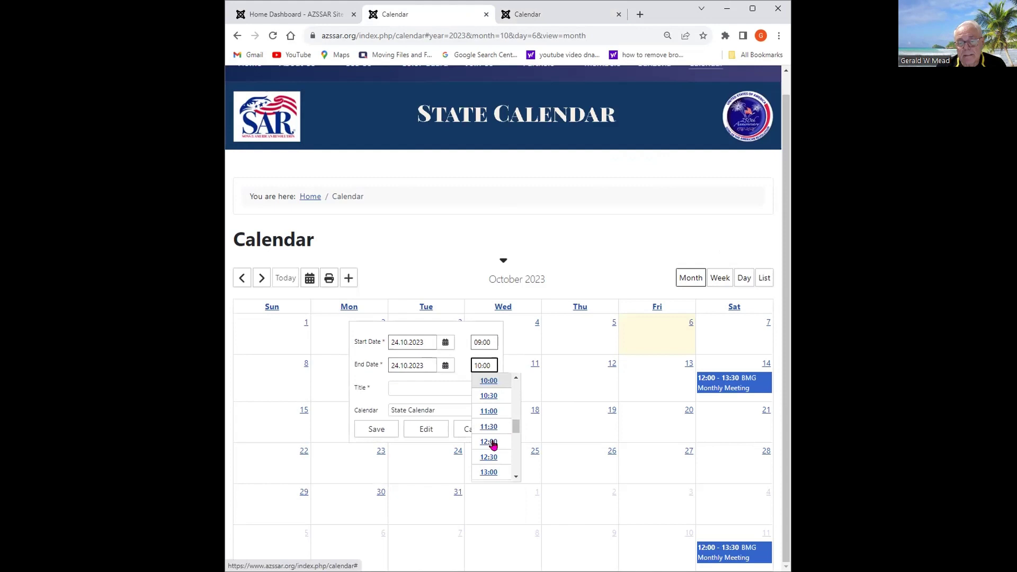
pyautogui.click(488, 442)
pyautogui.click(435, 389)
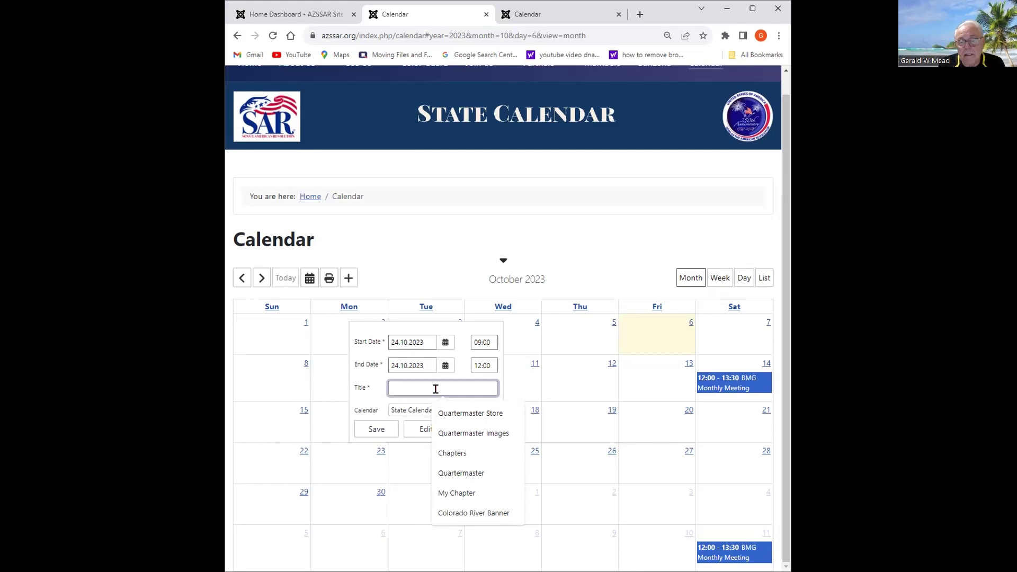
# Step: Title the event 'Next meeting' and assign it to the Testers Calendar
pyautogui.write('Next meeting')
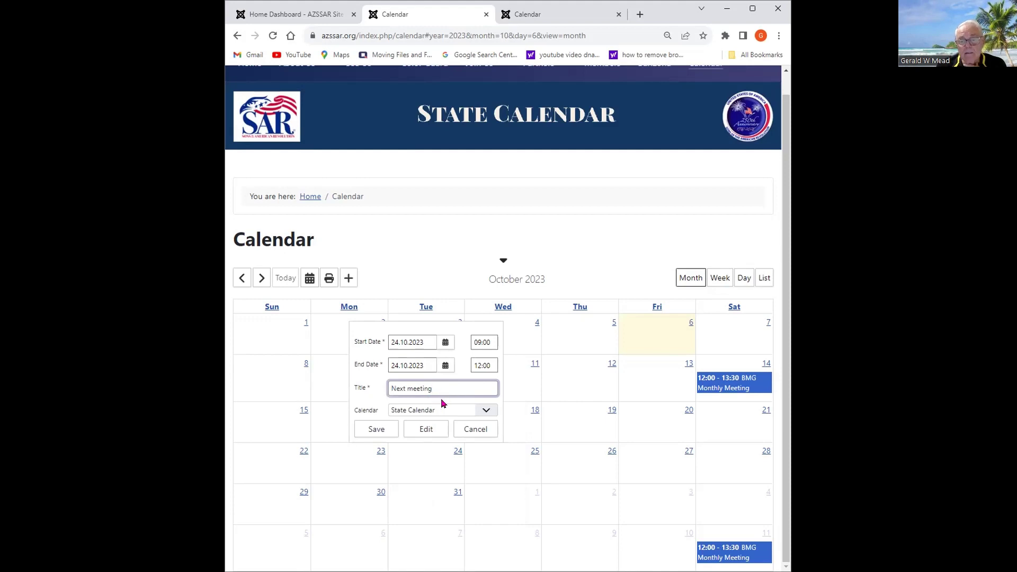
pyautogui.click(486, 412)
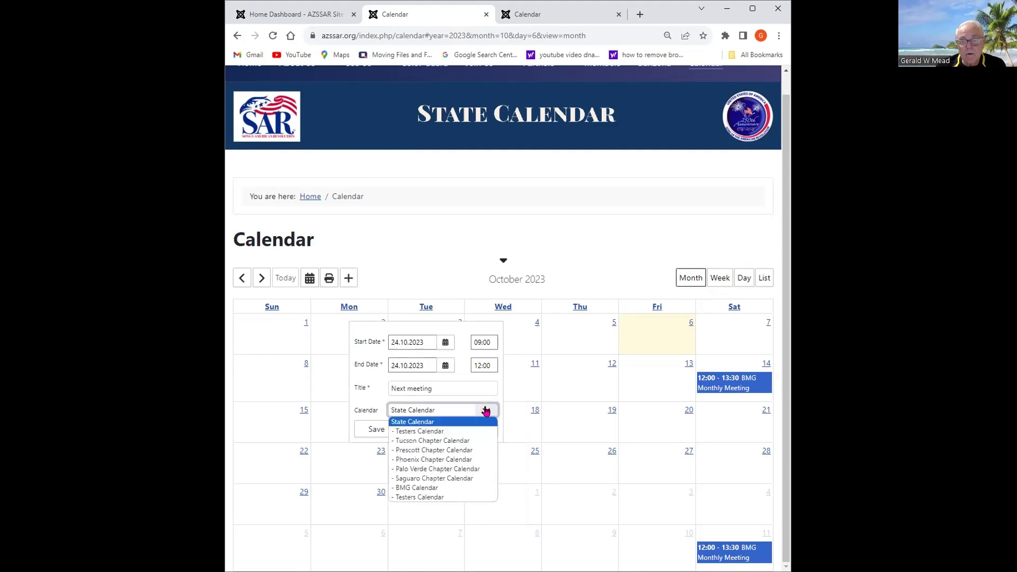
pyautogui.click(428, 431)
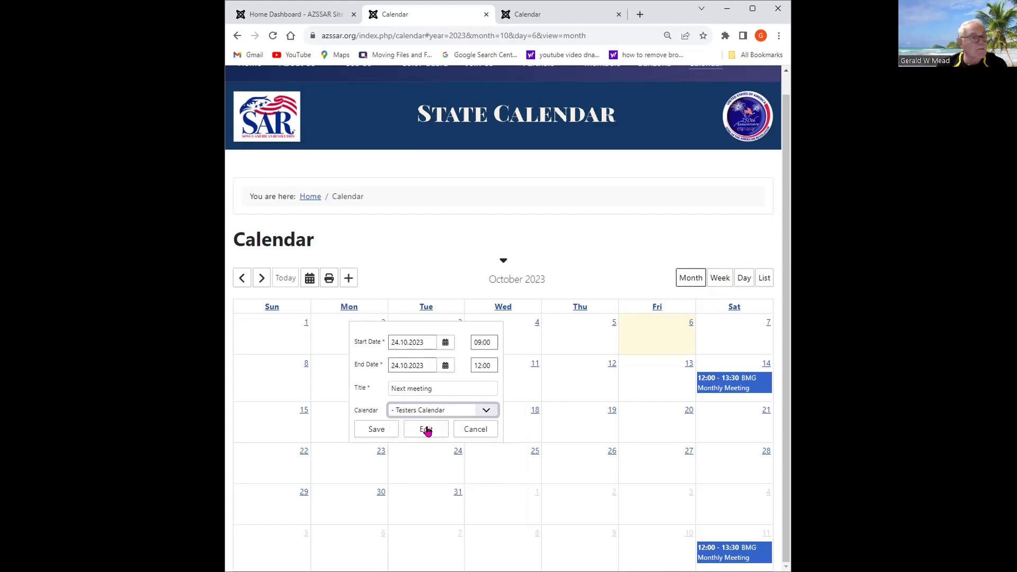
# Step: Save the Next meeting event and let the calendar reload
pyautogui.click(369, 431)
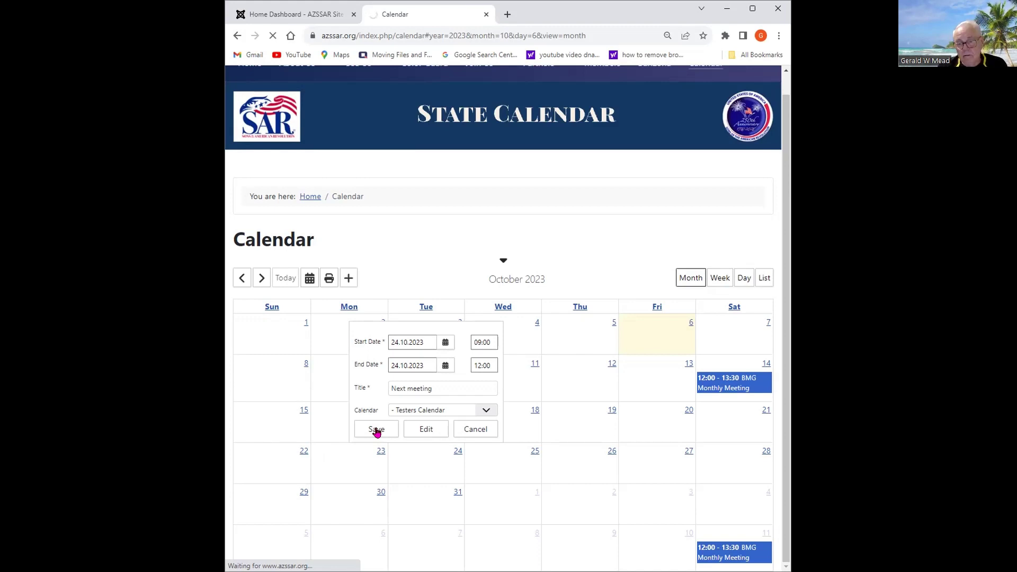
pyautogui.click(476, 429)
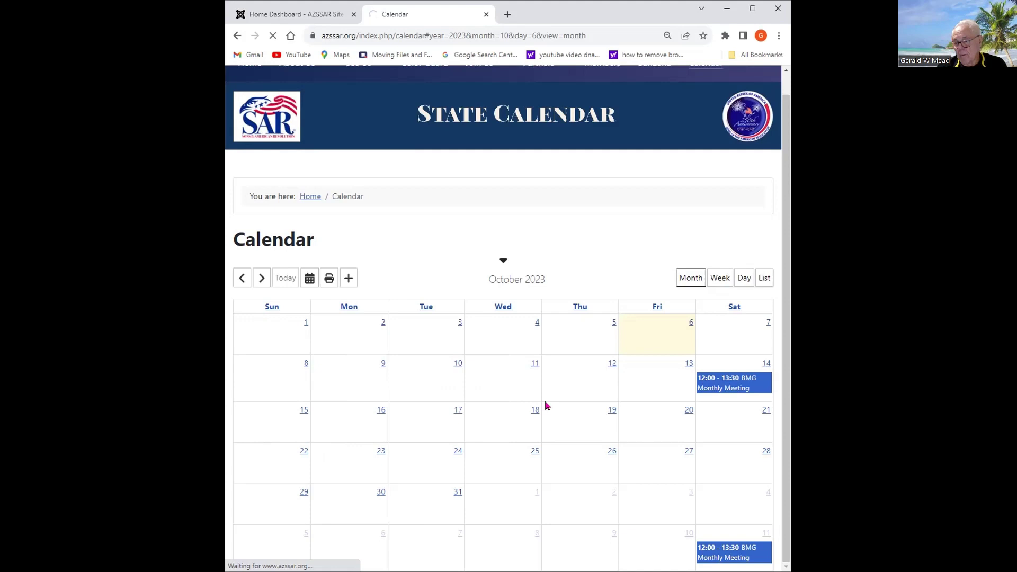
# Step: Scroll the calendar and check the Next meeting 09:00–12:00 entry on 24 October
pyautogui.scroll(1, 553, 395)
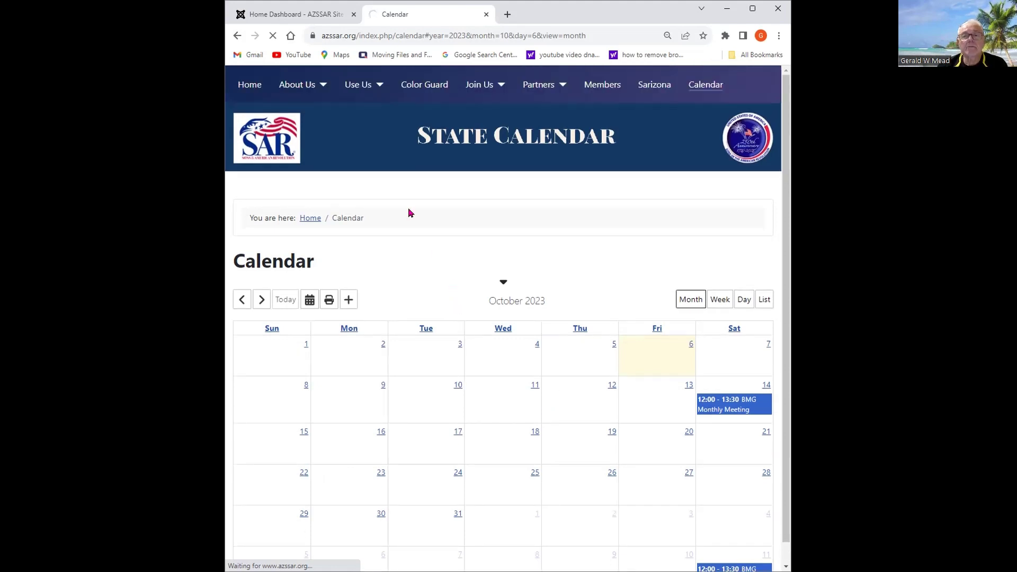
pyautogui.scroll(-1, 411, 192)
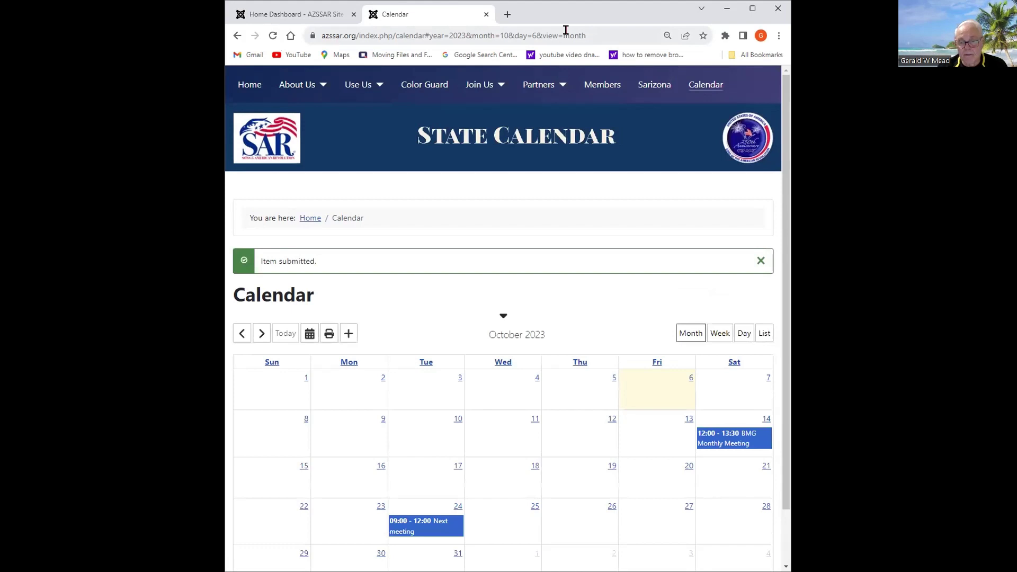
pyautogui.scroll(-1, 637, 270)
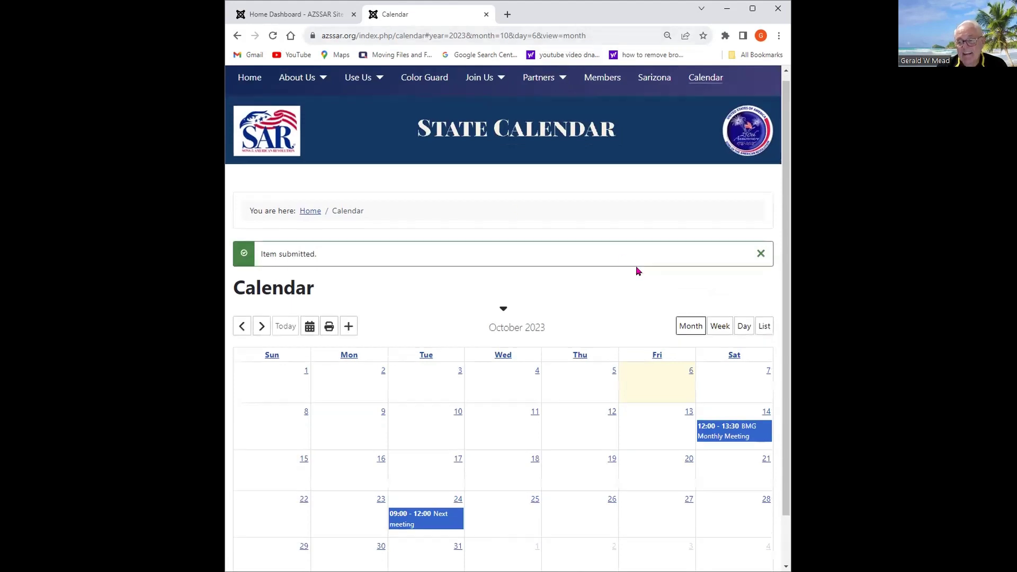
pyautogui.scroll(-1, 638, 270)
pyautogui.moveTo(437, 470)
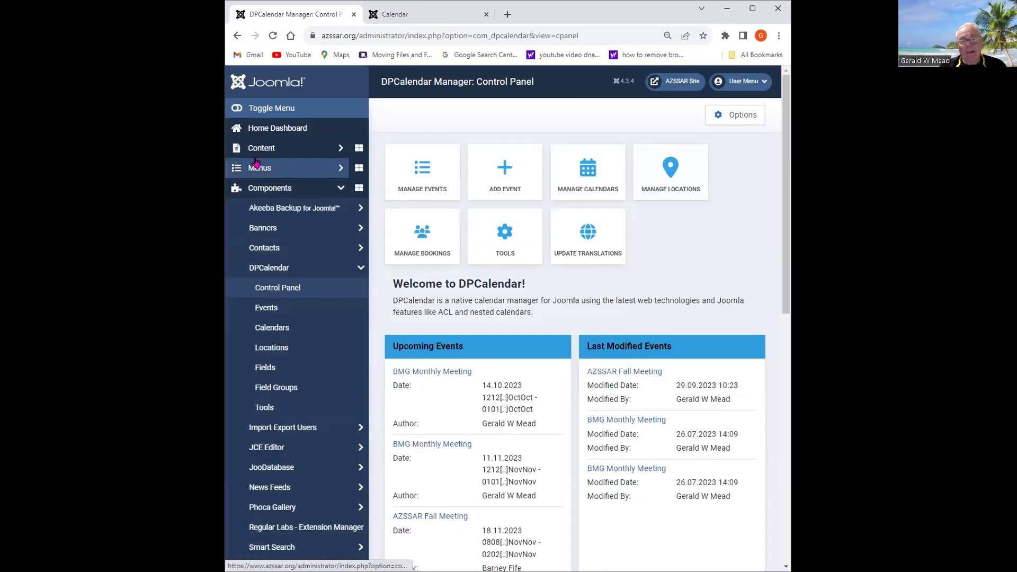
# Step: Go back to the Joomla Administrator Home Dashboard
pyautogui.click(285, 129)
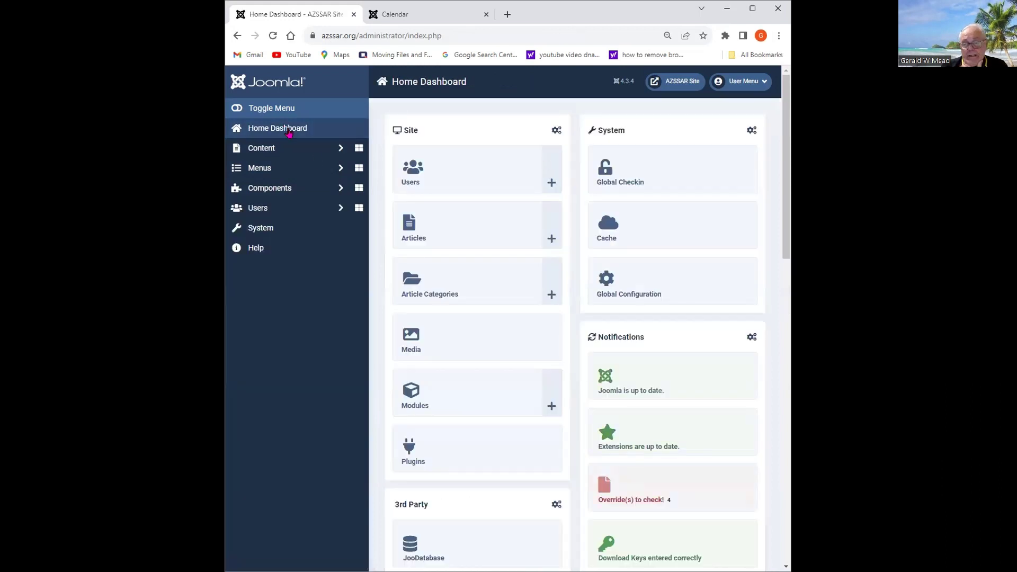